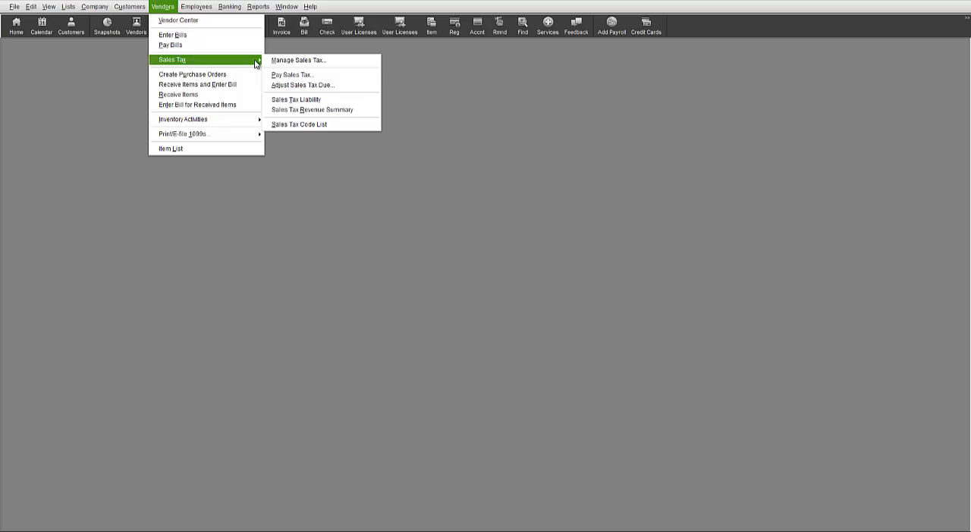
Open the Manage Sales Tax window and maximize it.
{"action": "left_click", "coordinate": [340, 63]}
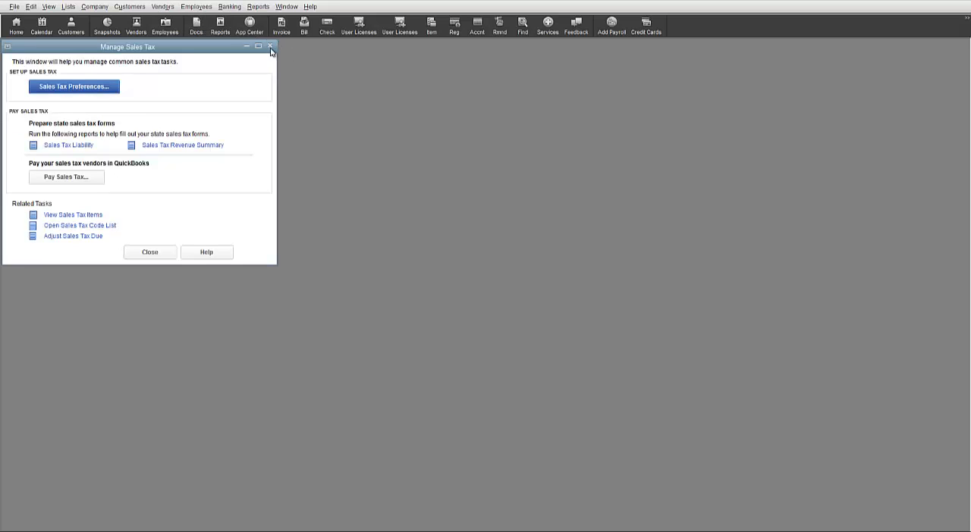
{"action": "left_click", "coordinate": [259, 47]}
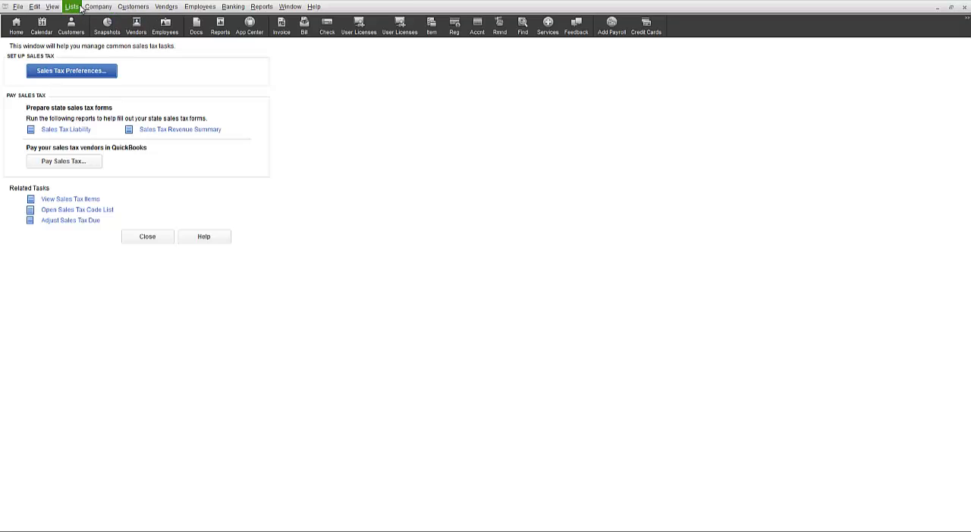
Open a new customer invoice and look at the choices for its sales tax item.
{"action": "left_click", "coordinate": [131, 12]}
{"action": "left_click", "coordinate": [152, 70]}
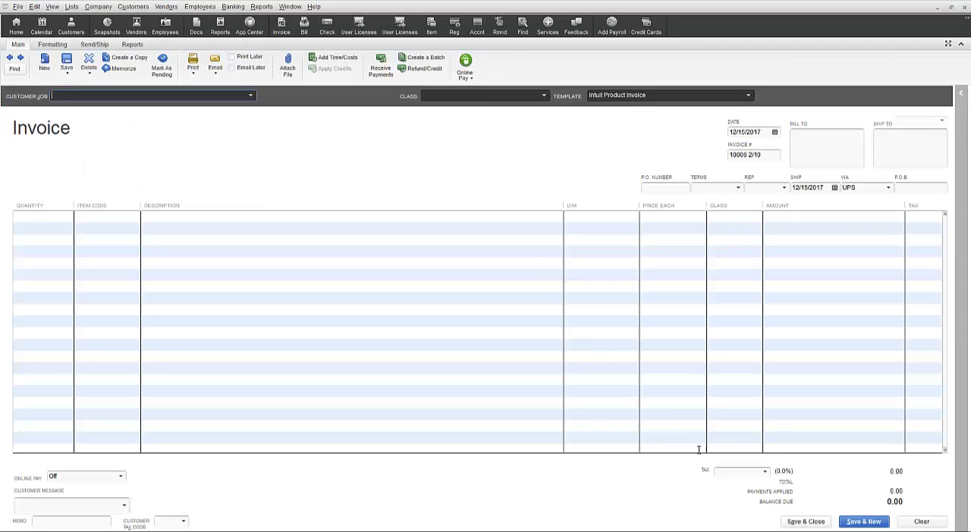
{"action": "left_click", "coordinate": [766, 472]}
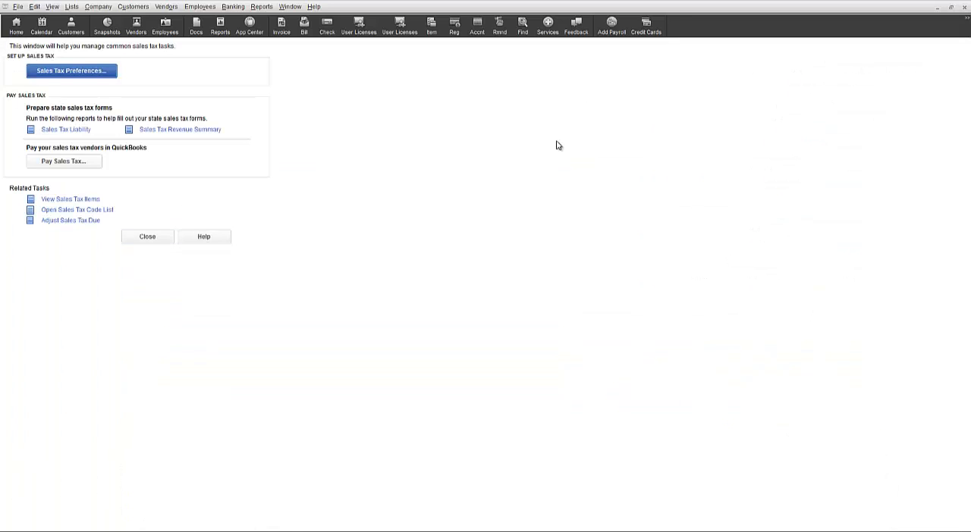
Open the company's sales tax preferences and examine the choices for the most common sales tax item.
{"action": "left_click", "coordinate": [98, 78]}
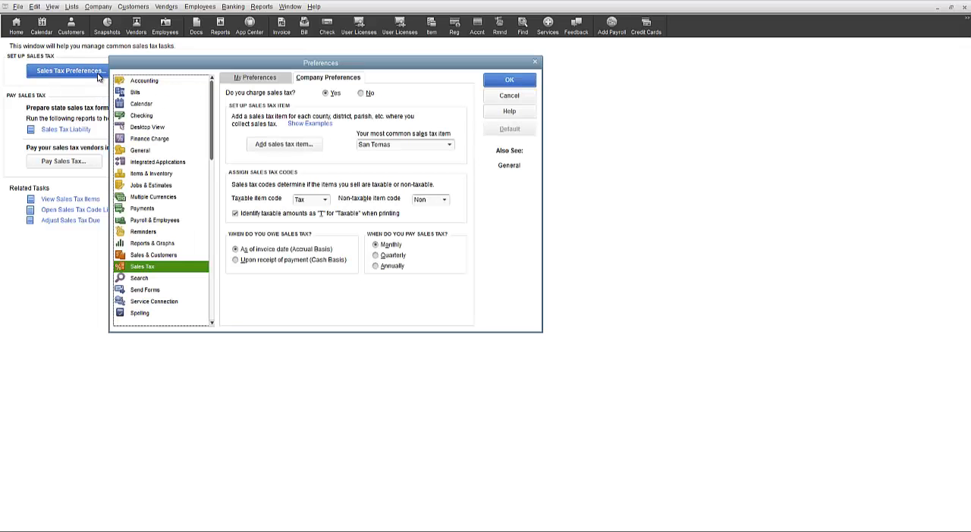
{"action": "left_click_drag", "start_coordinate": [156, 66], "coordinate": [298, 76]}
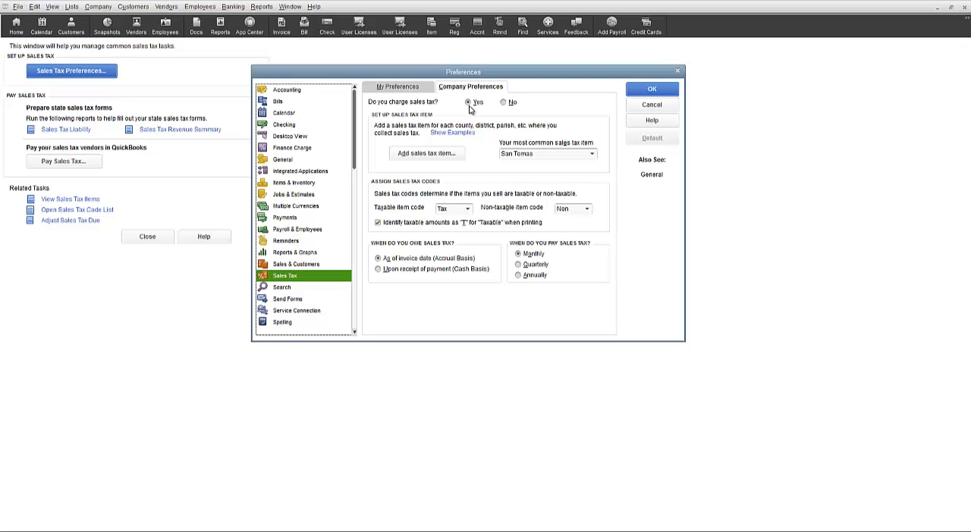
{"action": "left_click", "coordinate": [592, 154]}
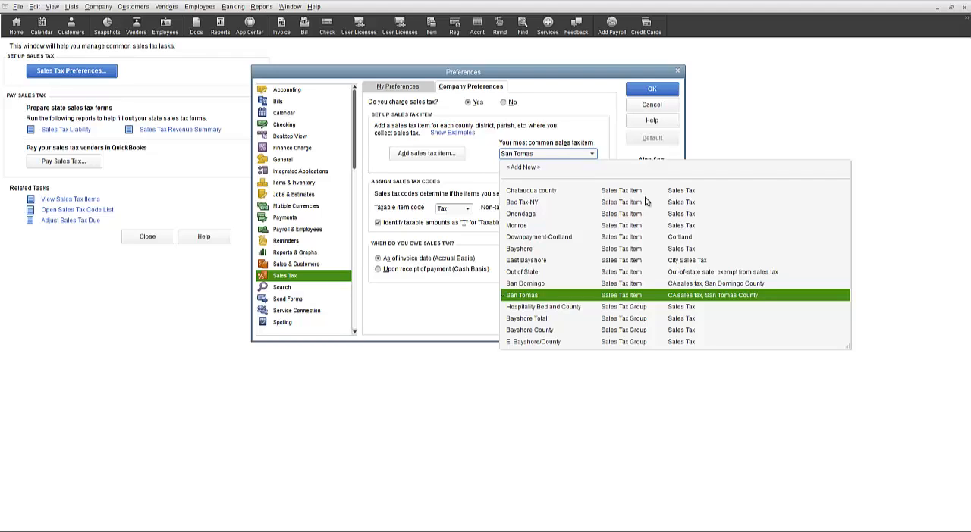
{"action": "left_click", "coordinate": [592, 155]}
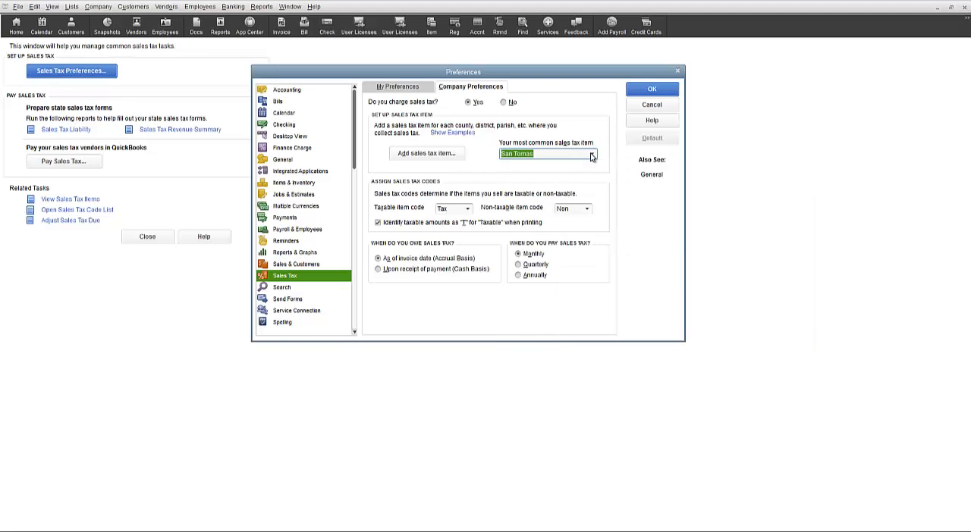
Review the taxable and non-taxable item codes and the quarterly and annual payment options, and leave the preferences without saving.
{"action": "left_click", "coordinate": [469, 210]}
{"action": "left_click", "coordinate": [469, 211]}
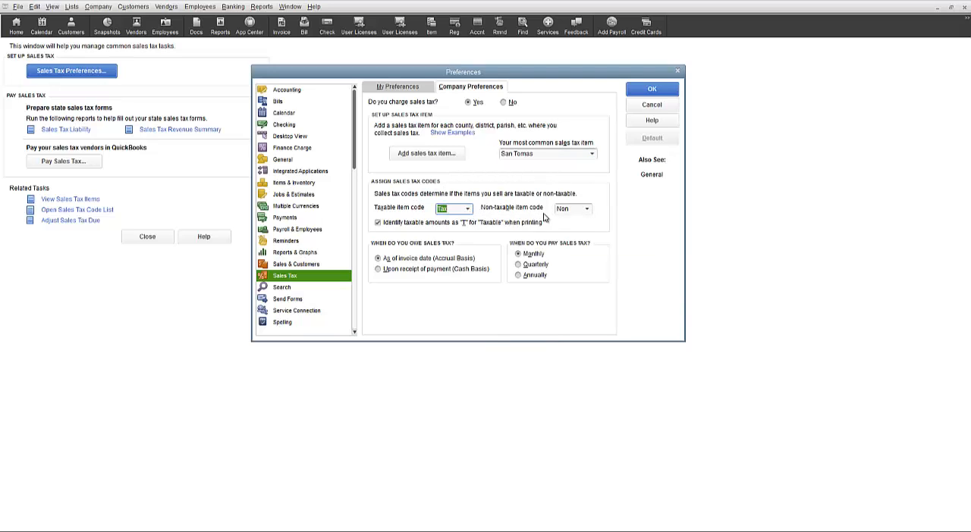
{"action": "left_click", "coordinate": [589, 209]}
{"action": "left_click", "coordinate": [585, 213]}
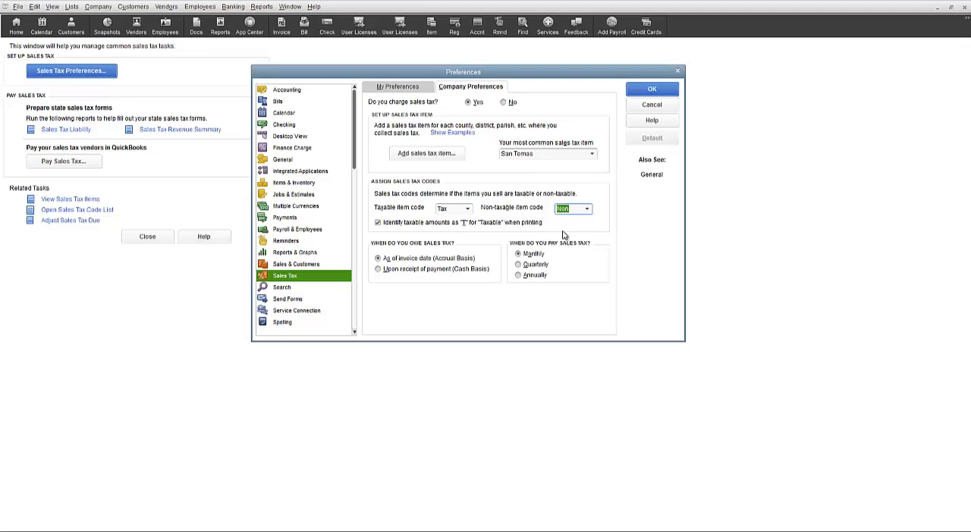
{"action": "left_click", "coordinate": [518, 265]}
{"action": "left_click", "coordinate": [518, 276]}
{"action": "left_click", "coordinate": [651, 106]}
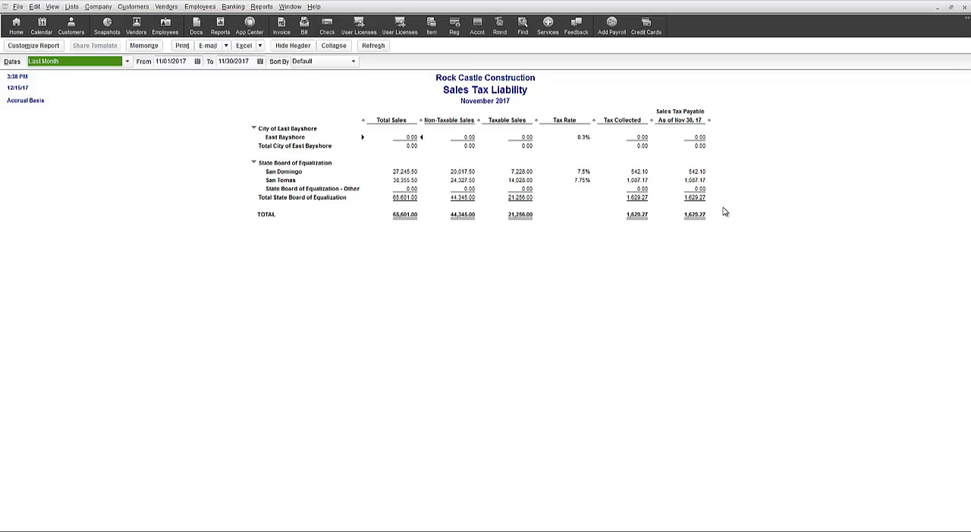
Close the Sales Tax Liability report and mark the San Domingo and San Tomas items for payment in Pay Sales Tax.
{"action": "key", "text": "Escape"}
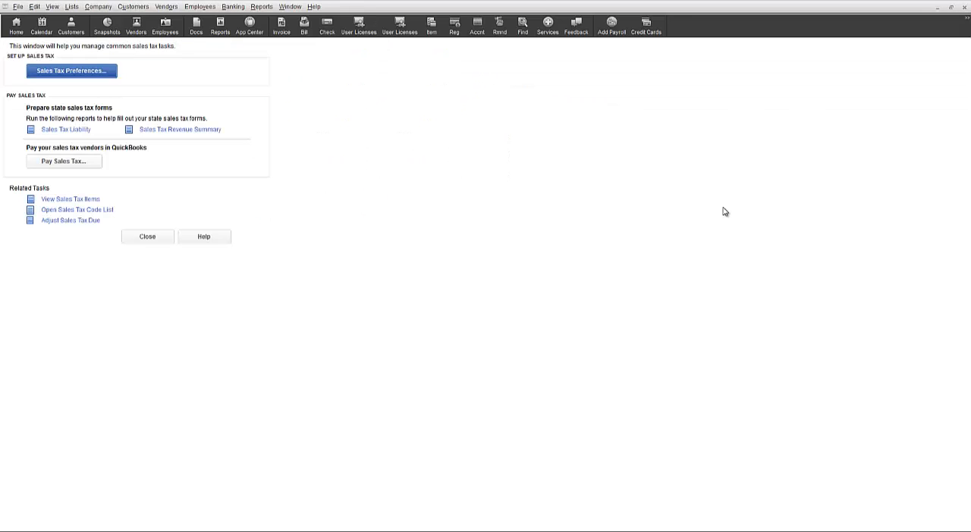
{"action": "left_click", "coordinate": [88, 165]}
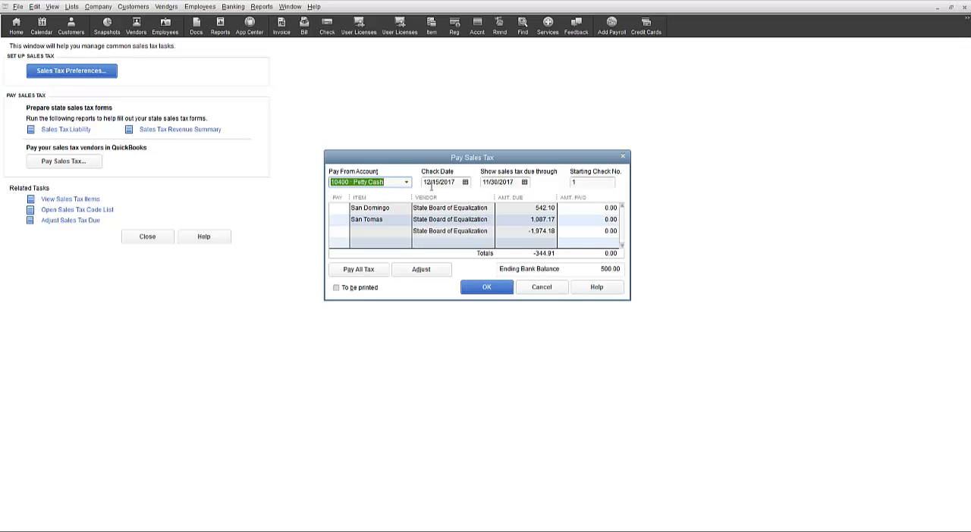
{"action": "left_click", "coordinate": [342, 208]}
{"action": "left_click", "coordinate": [340, 219]}
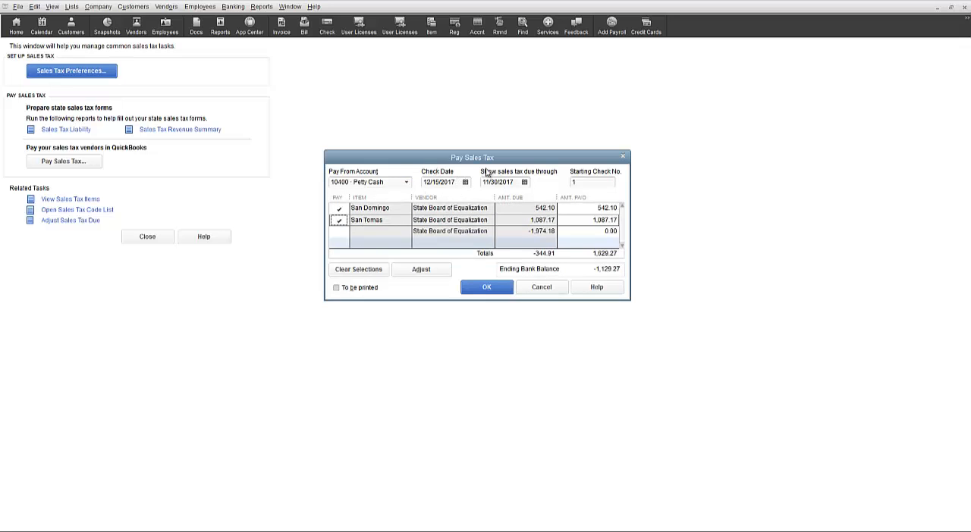
Set the sales tax payment check to be printed and look at the choices for the pay-from account.
{"action": "left_click", "coordinate": [511, 182]}
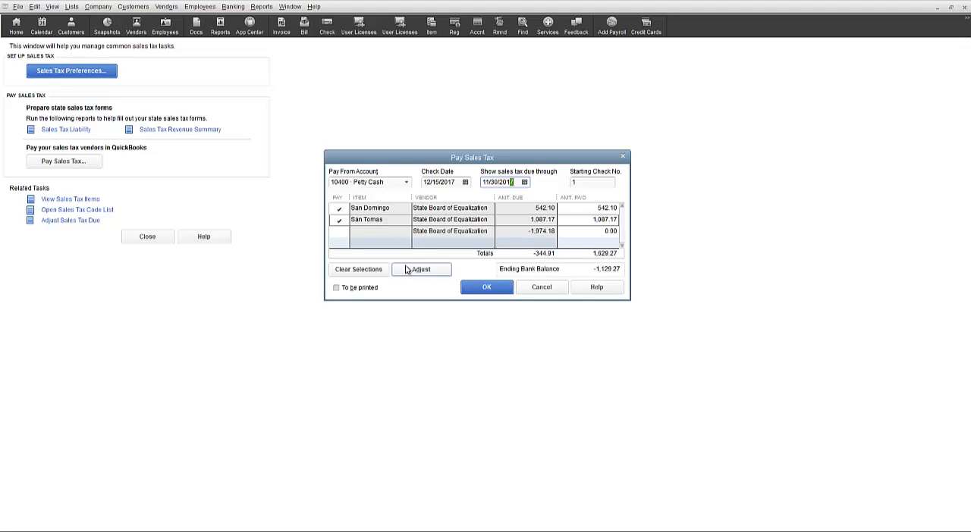
{"action": "left_click", "coordinate": [337, 288]}
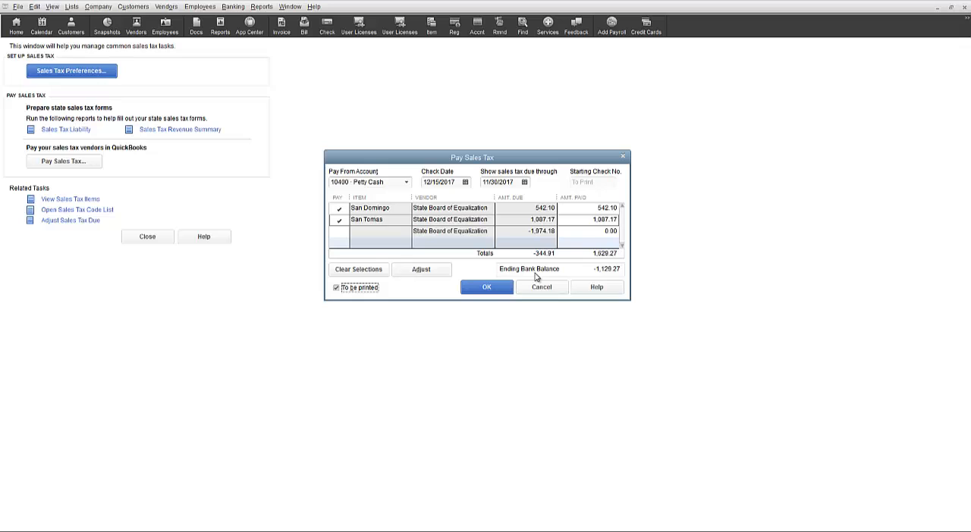
{"action": "left_click", "coordinate": [405, 183]}
{"action": "left_click", "coordinate": [485, 288]}
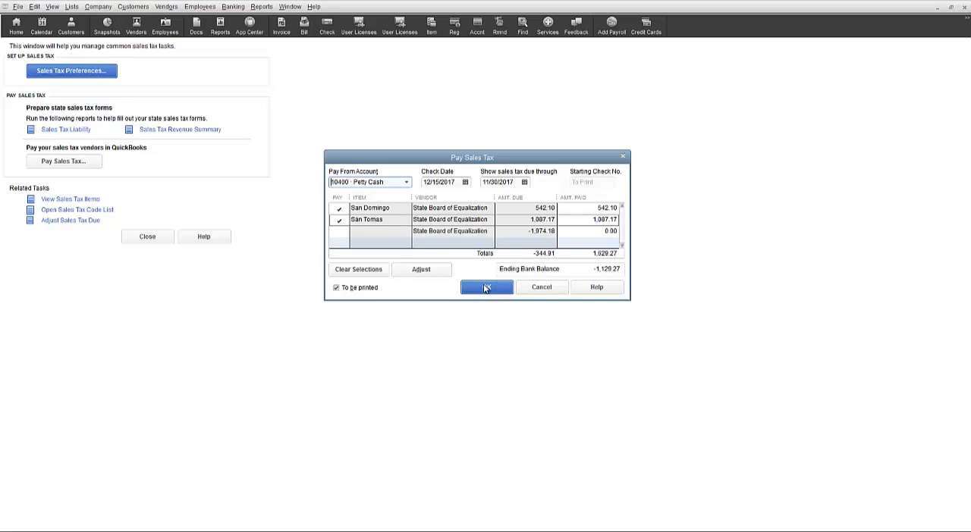
Open a sales tax adjustment from the payment and examine its class, sales tax vendor and adjustment account choices.
{"action": "left_click", "coordinate": [421, 270]}
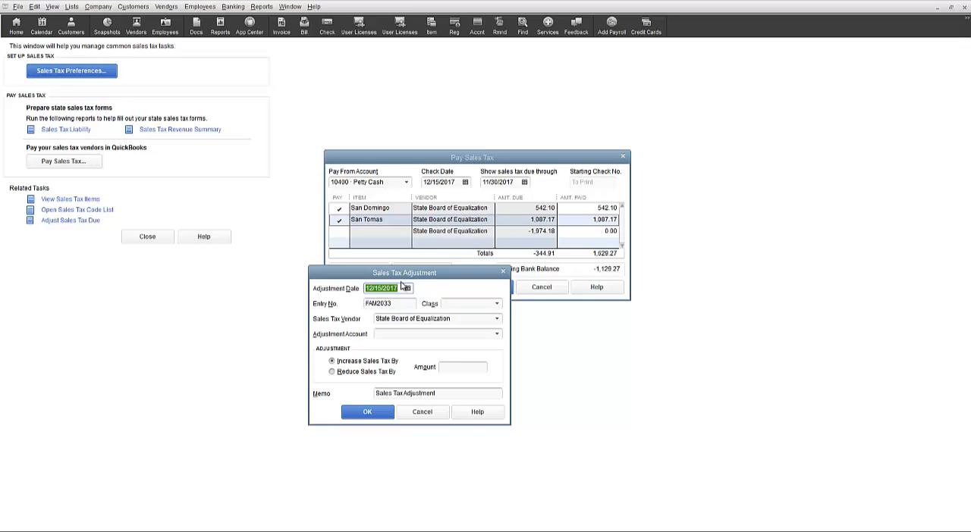
{"action": "left_click", "coordinate": [498, 306]}
{"action": "left_click", "coordinate": [498, 306]}
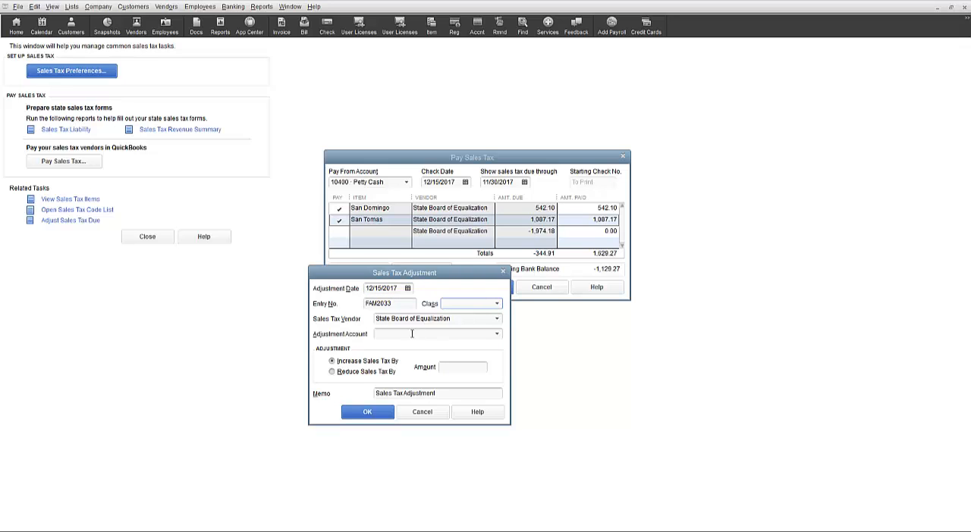
{"action": "left_click", "coordinate": [497, 320]}
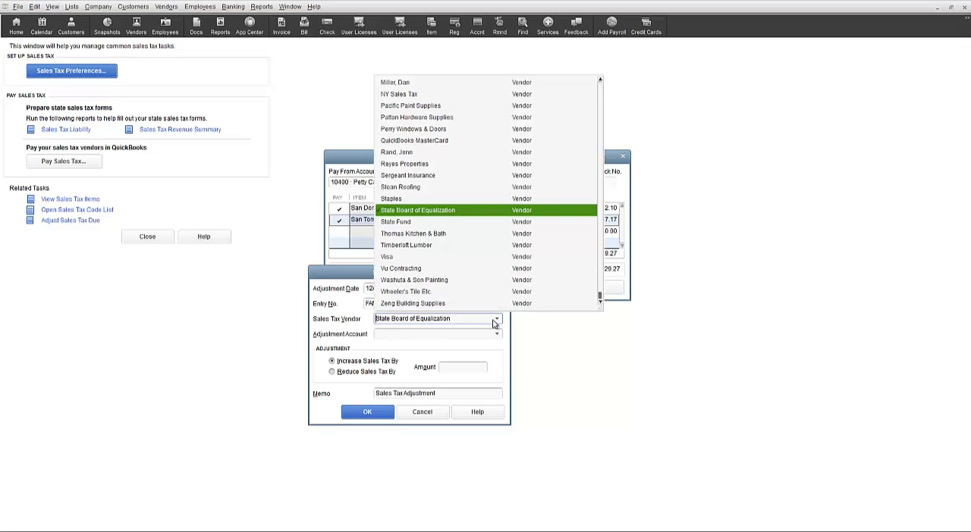
{"action": "left_click", "coordinate": [472, 217]}
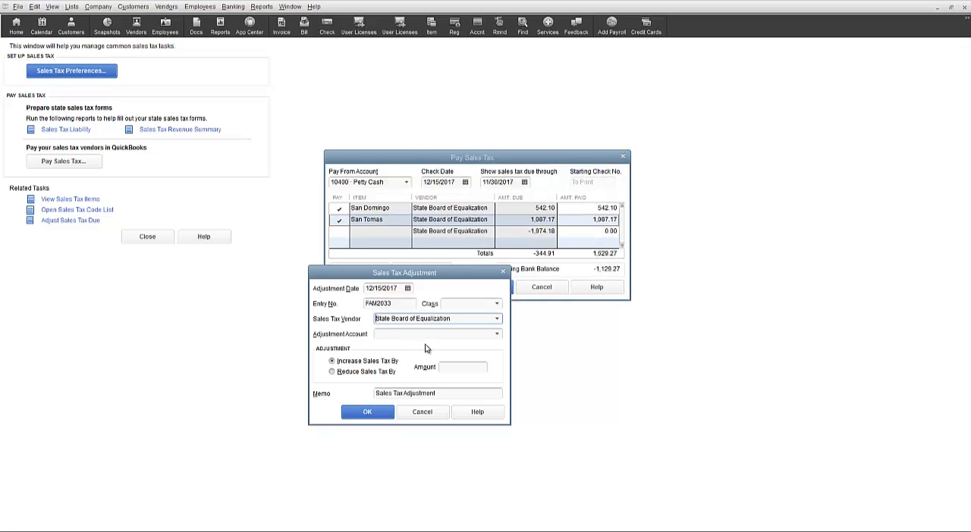
{"action": "left_click", "coordinate": [497, 335]}
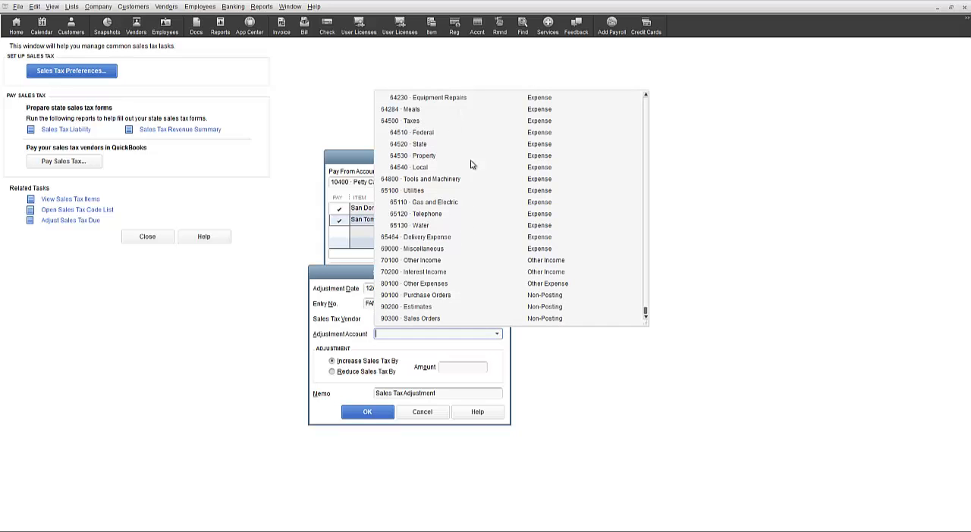
{"action": "left_click", "coordinate": [498, 336]}
Try the Reduce Sales Tax By option with the amount and memo fields, and cancel the sales tax adjustment.
{"action": "left_click", "coordinate": [335, 375]}
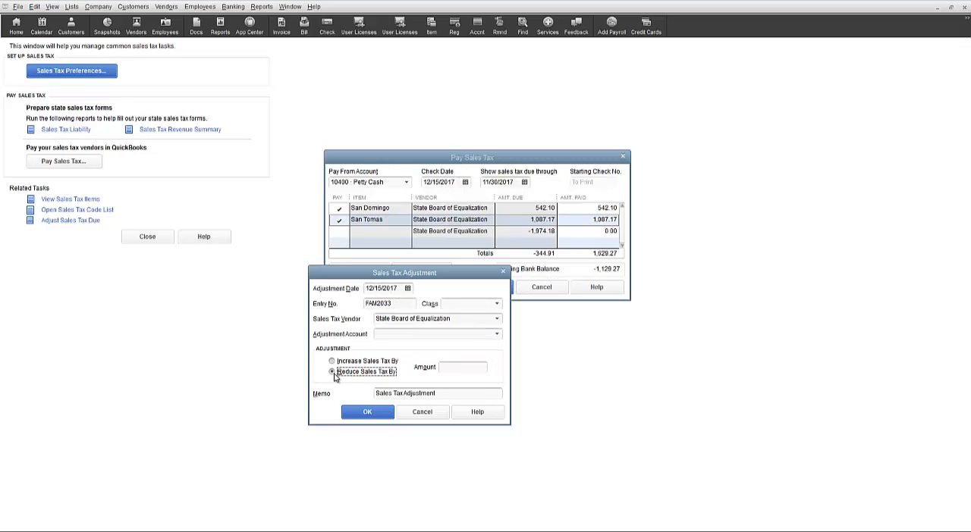
{"action": "left_click", "coordinate": [333, 363]}
{"action": "left_click", "coordinate": [341, 374]}
{"action": "left_click", "coordinate": [449, 367]}
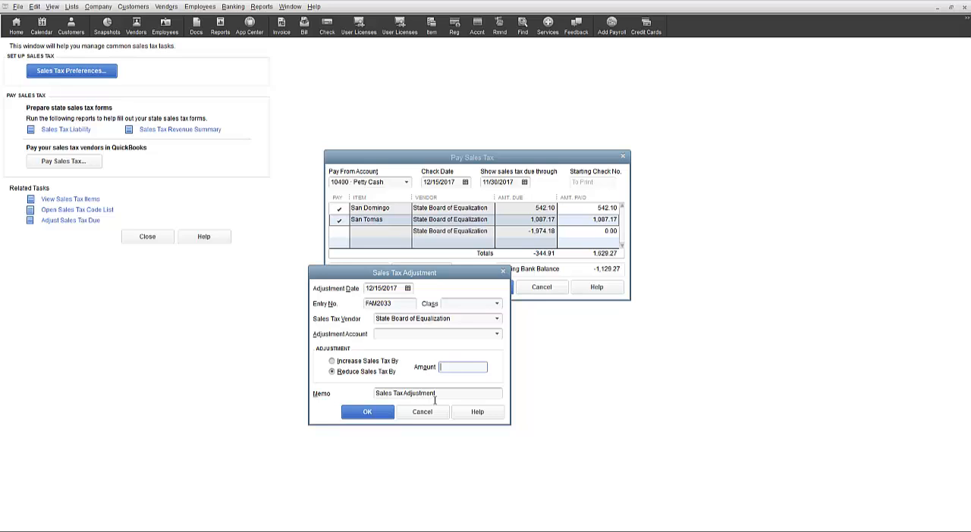
{"action": "left_click_drag", "start_coordinate": [436, 396], "coordinate": [358, 390]}
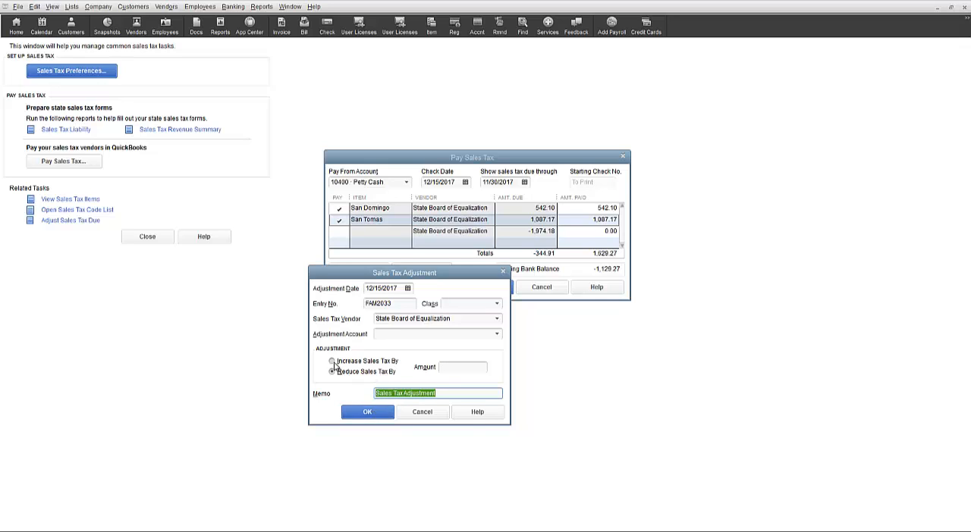
{"action": "left_click", "coordinate": [423, 413]}
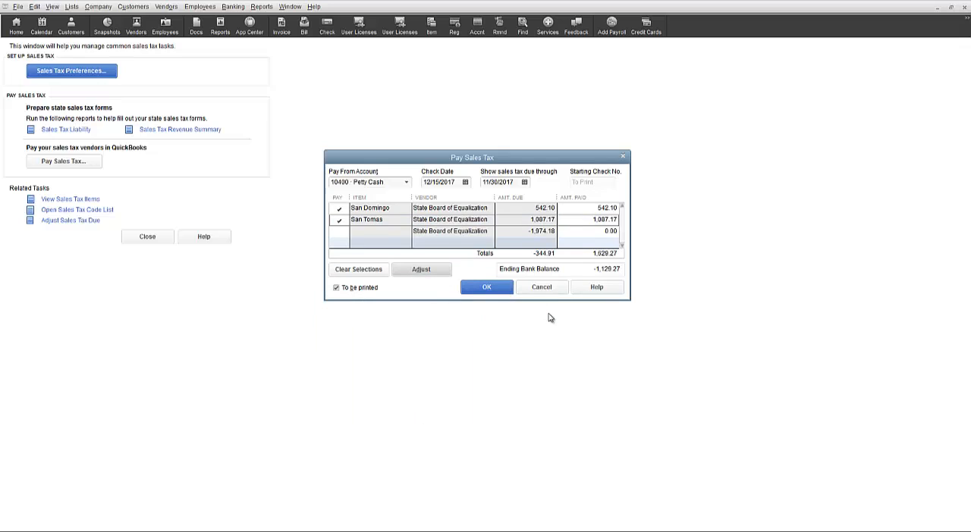